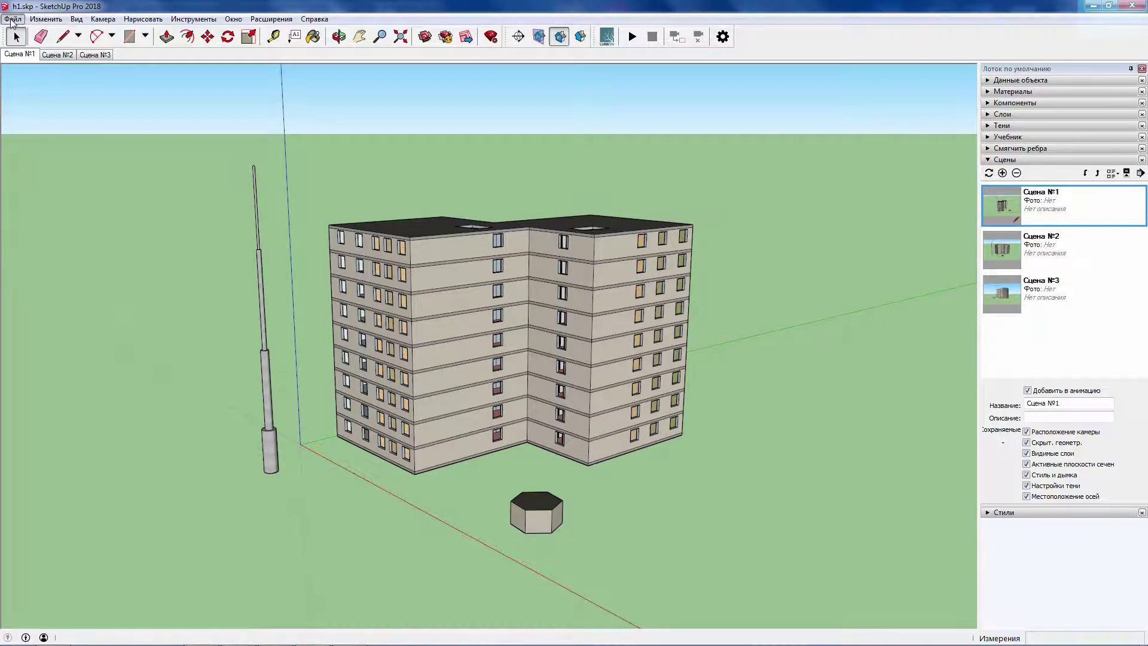
Export the current building view as the JPEG image h1.jpg
click(13, 19)
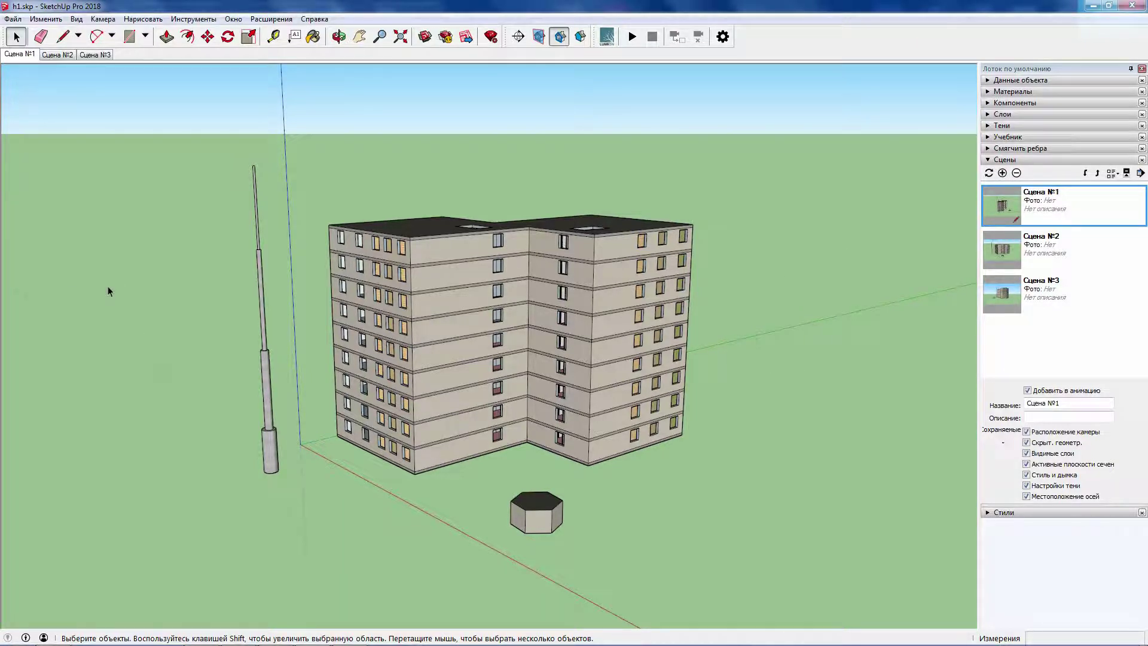
click(13, 19)
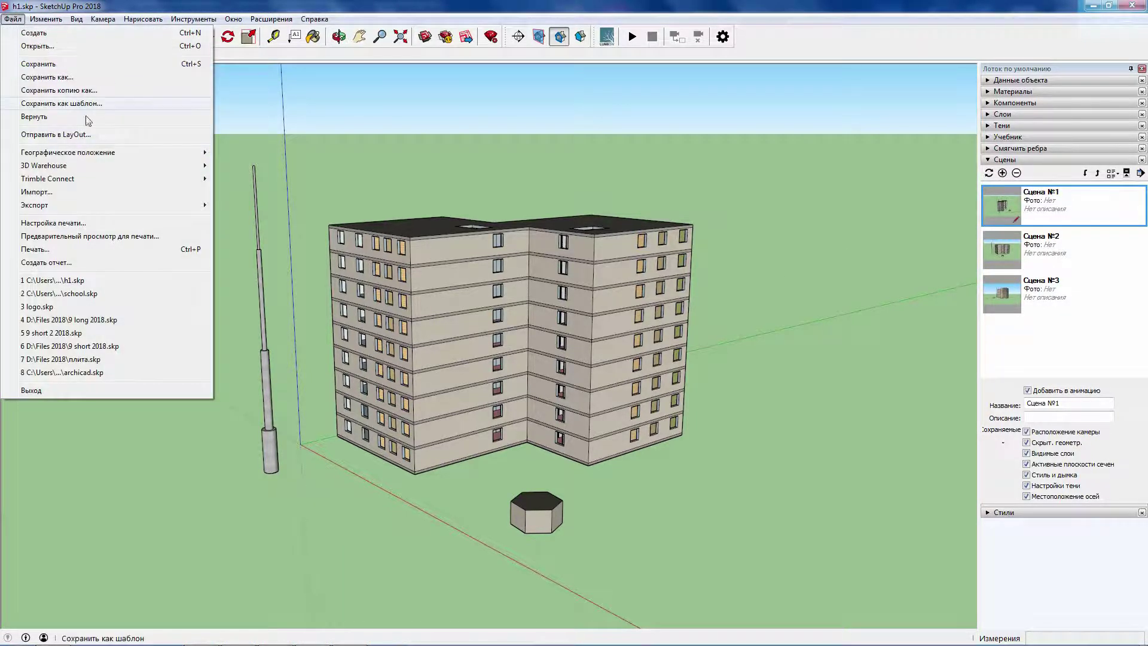
mouse_move(35, 205)
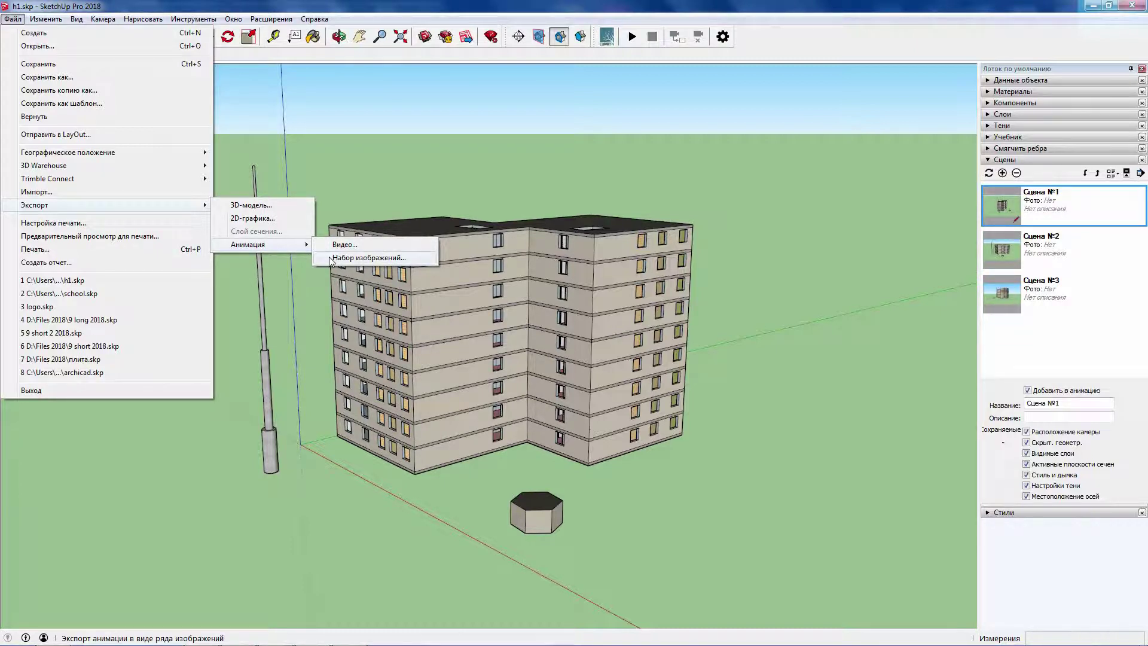
click(260, 219)
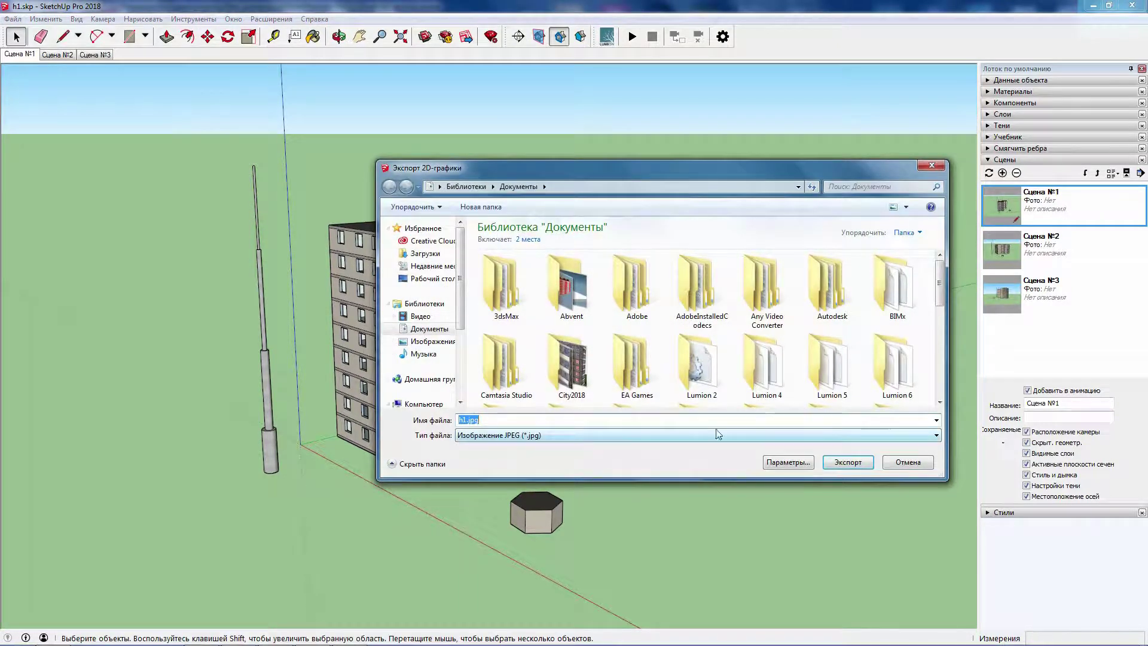
click(801, 437)
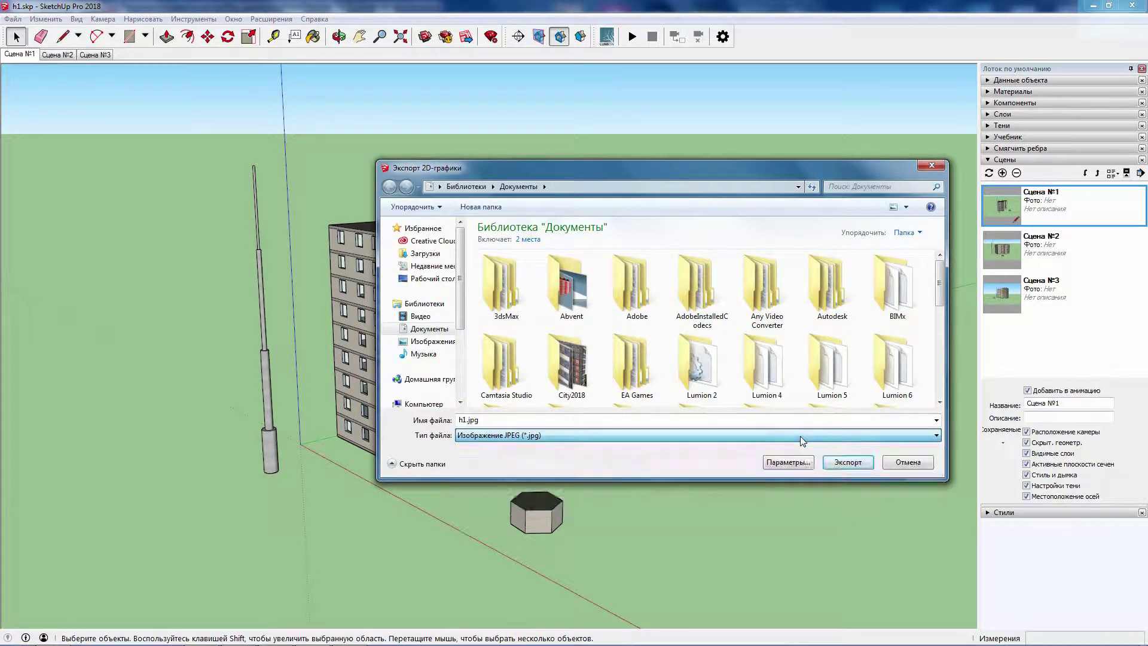
click(848, 462)
click(13, 19)
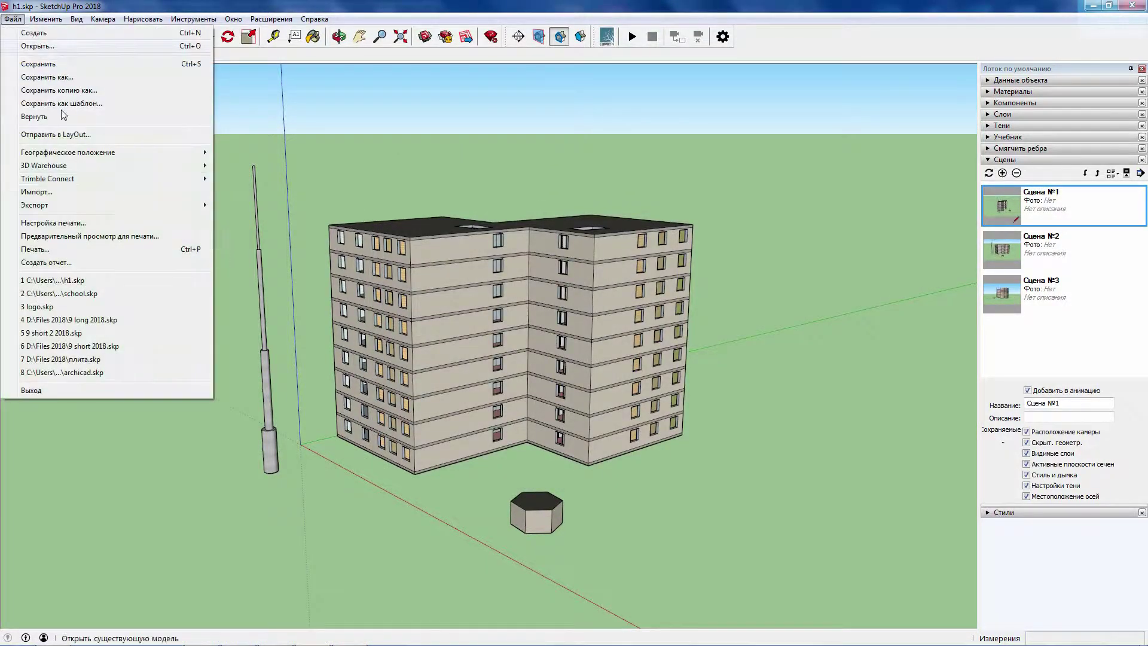
Export the model to h1.3ds, keeping 3DS as the model format
click(232, 205)
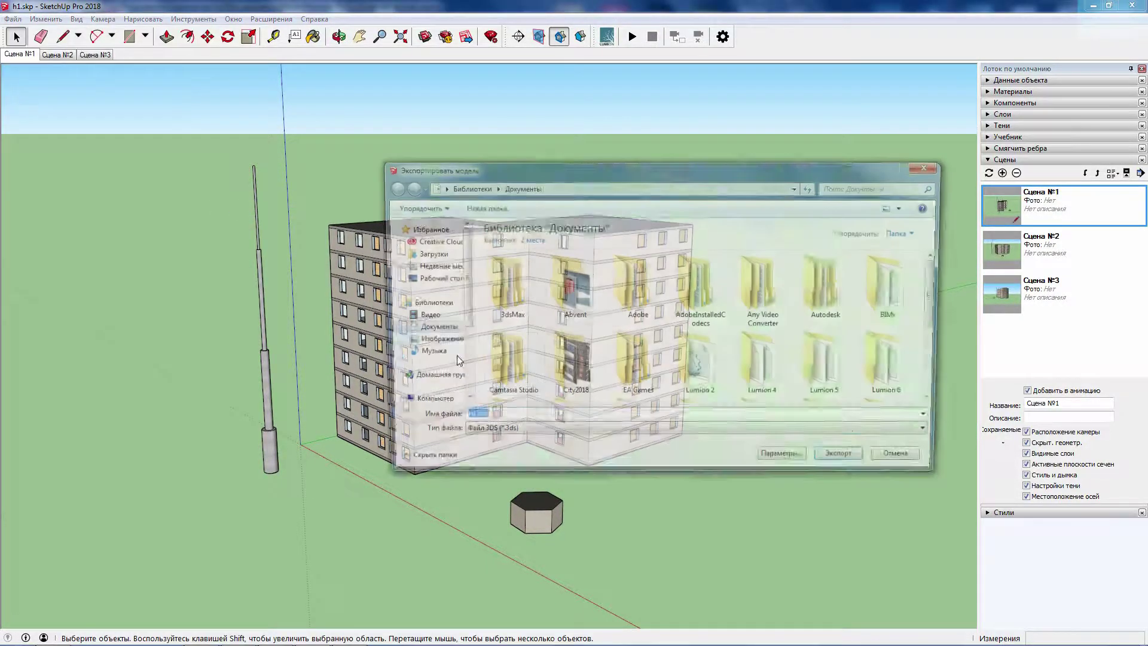
click(572, 434)
click(573, 435)
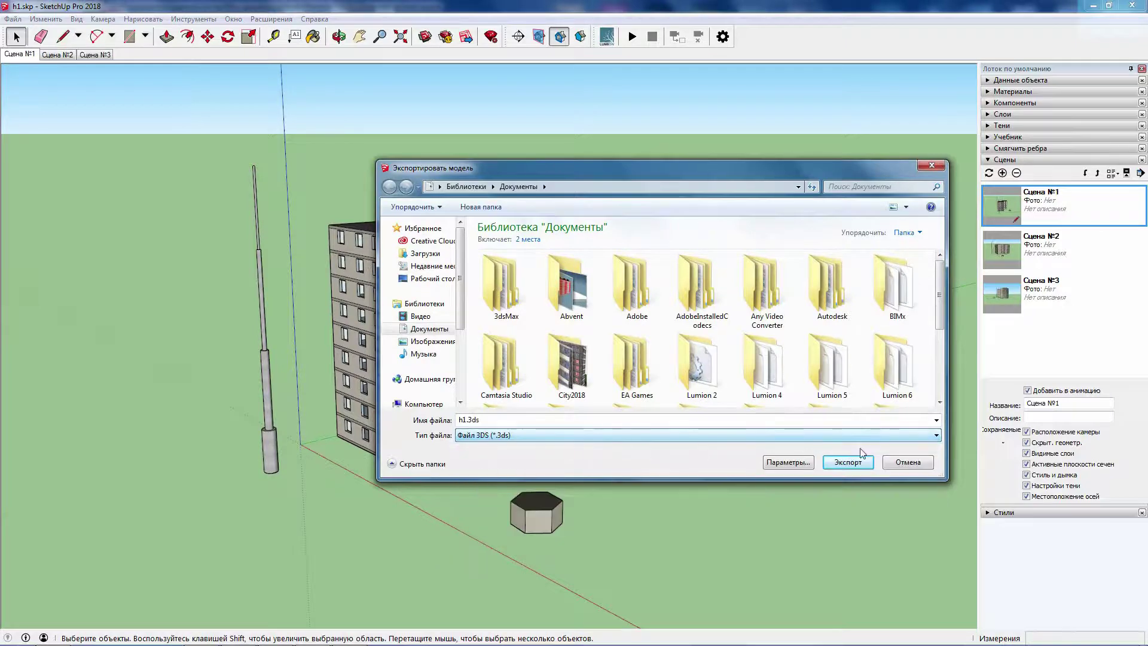
click(906, 462)
click(13, 19)
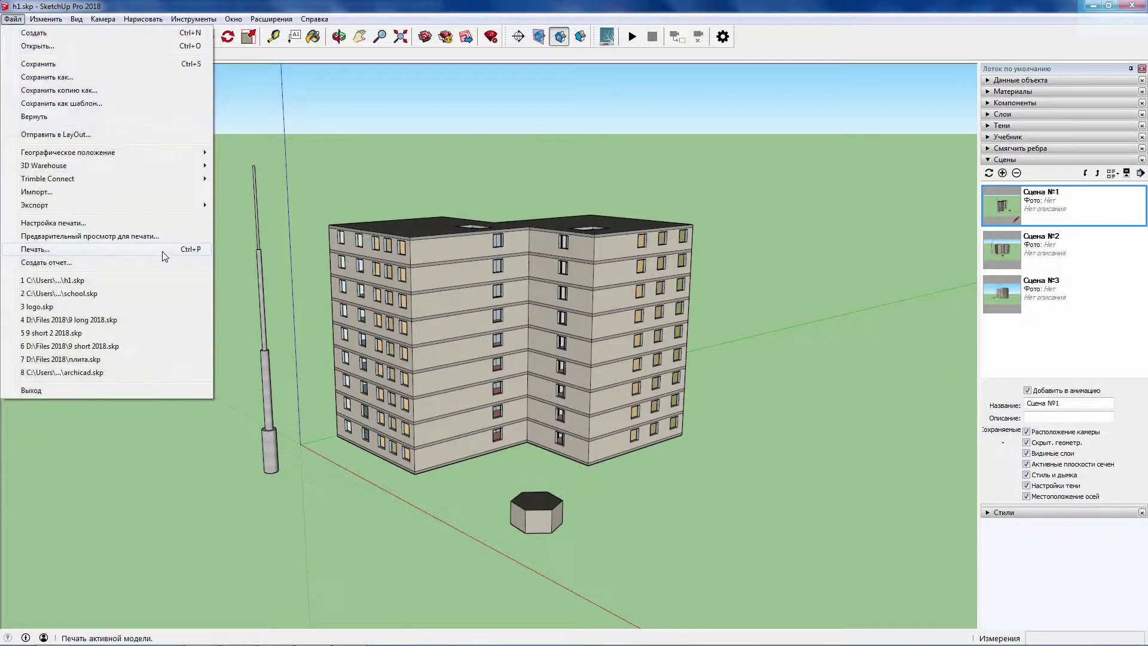
mouse_move(34, 205)
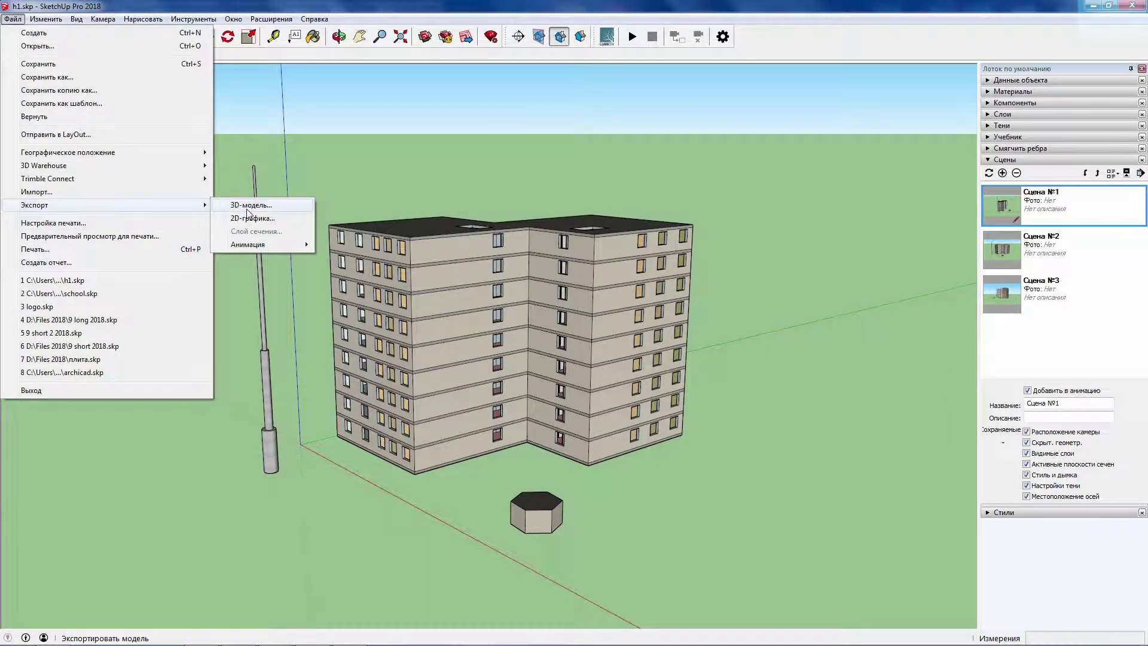
mouse_move(260, 244)
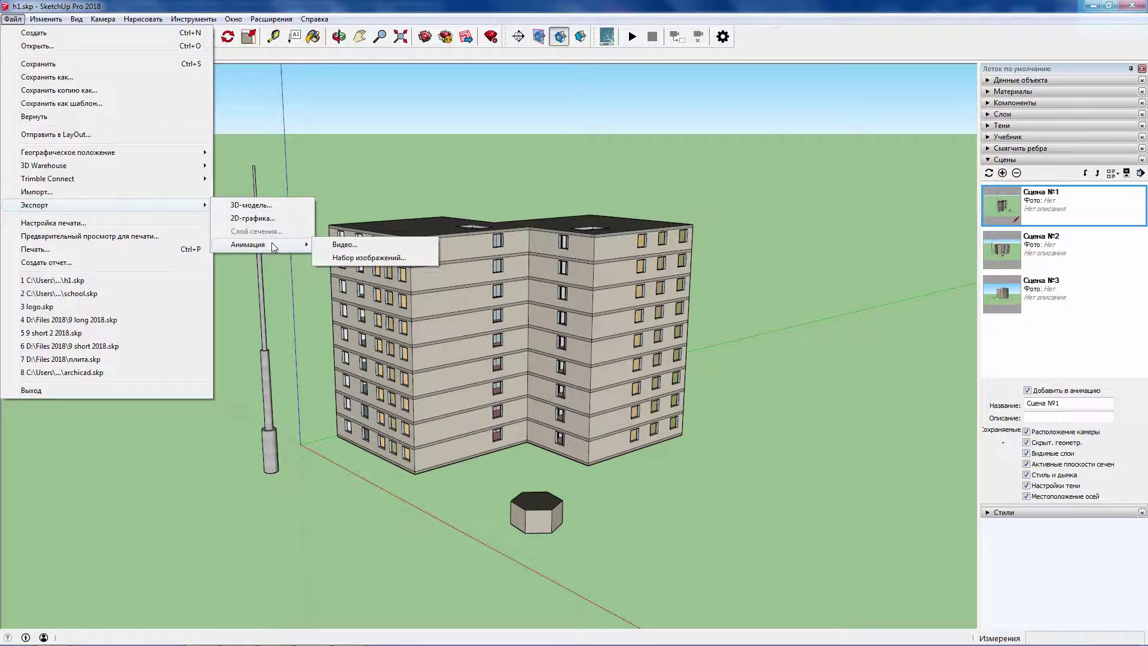
Set the animation image-set export to Windows BMP as h1.bmp and show its options
click(327, 258)
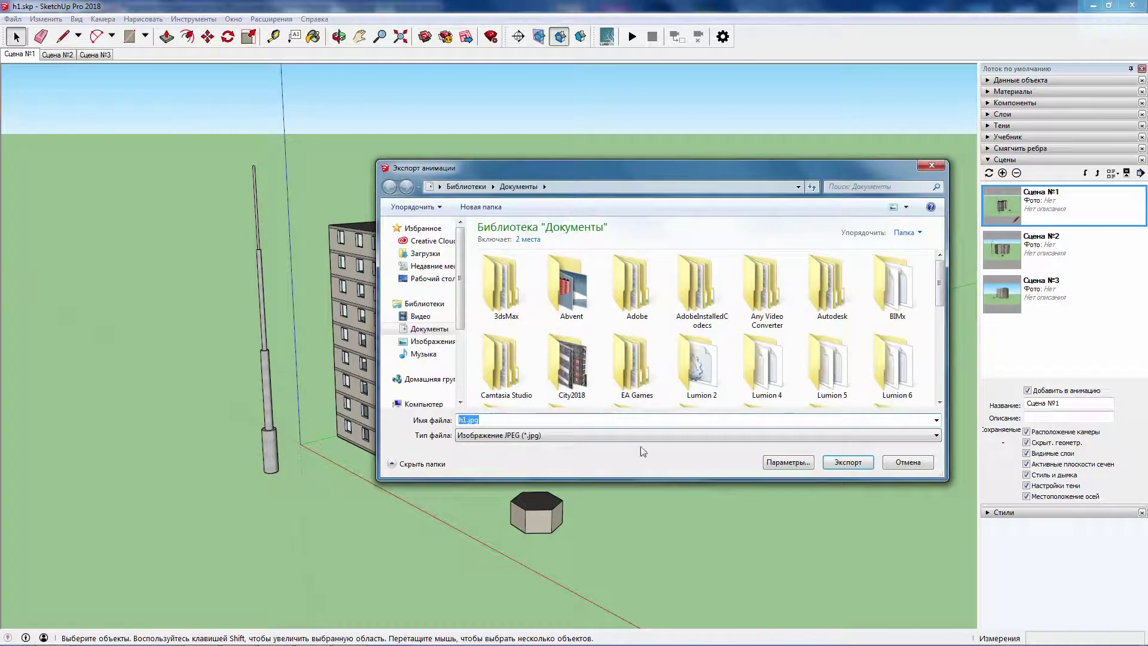
click(689, 441)
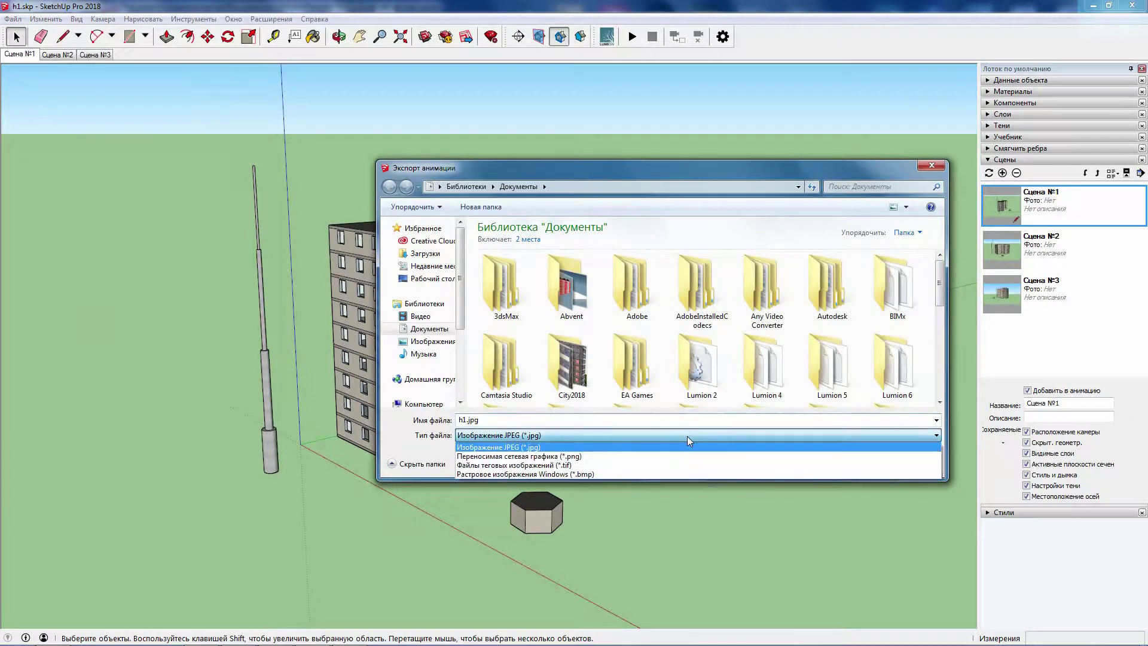
click(680, 474)
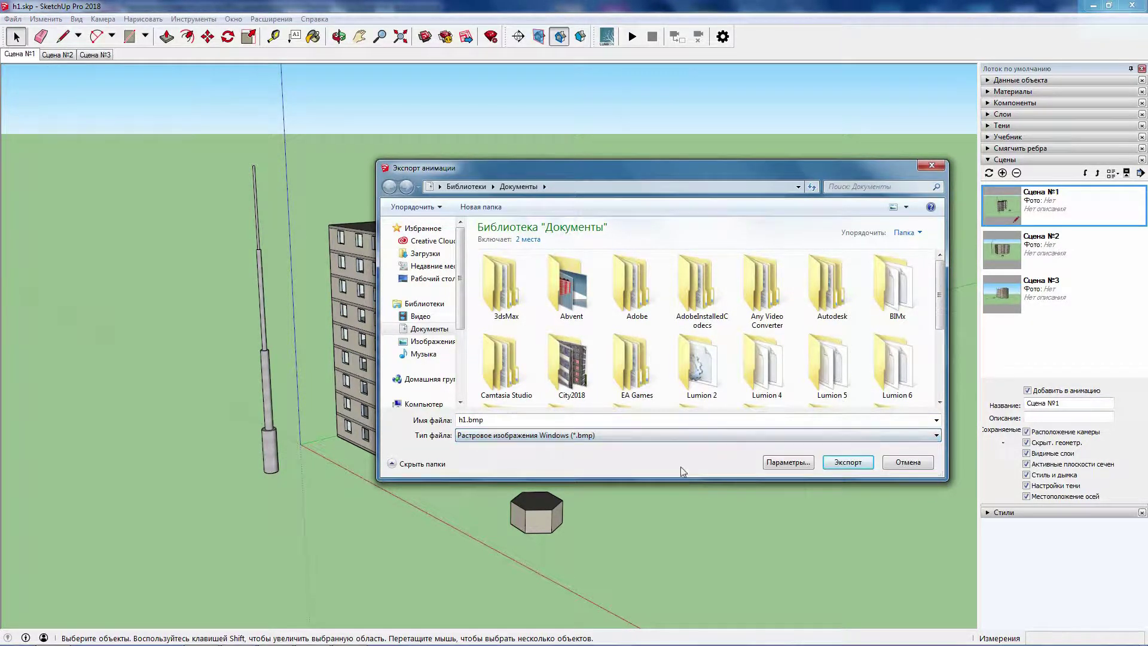
click(785, 464)
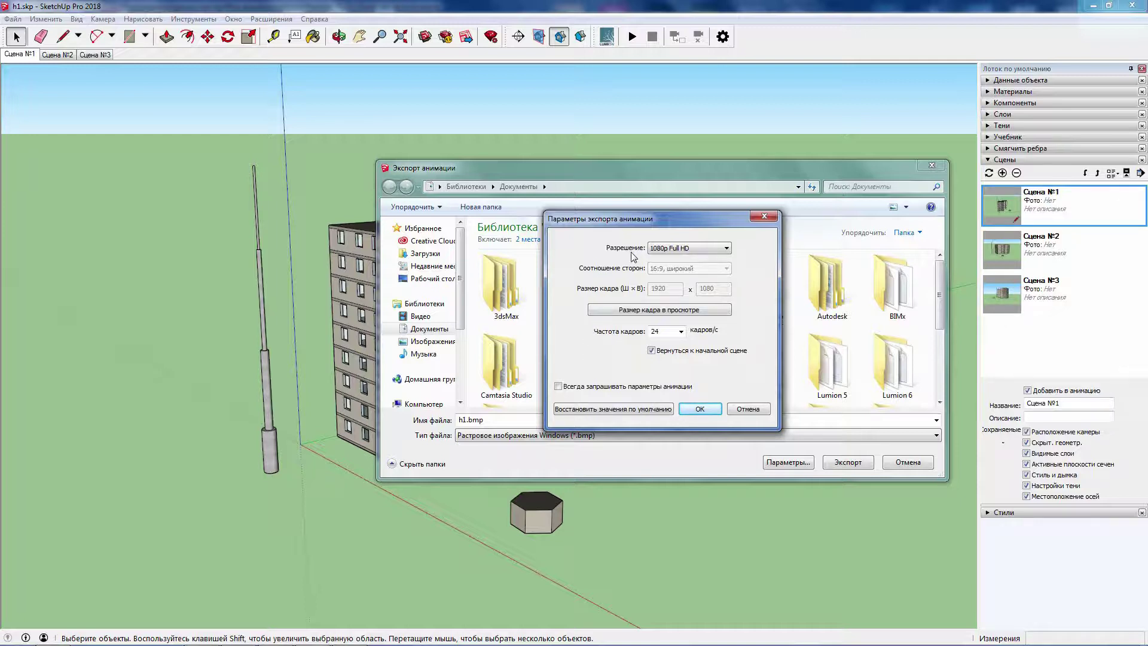
Set Resolution and Aspect Ratio to Custom and preview the 1920 x 1080 frame size
click(688, 248)
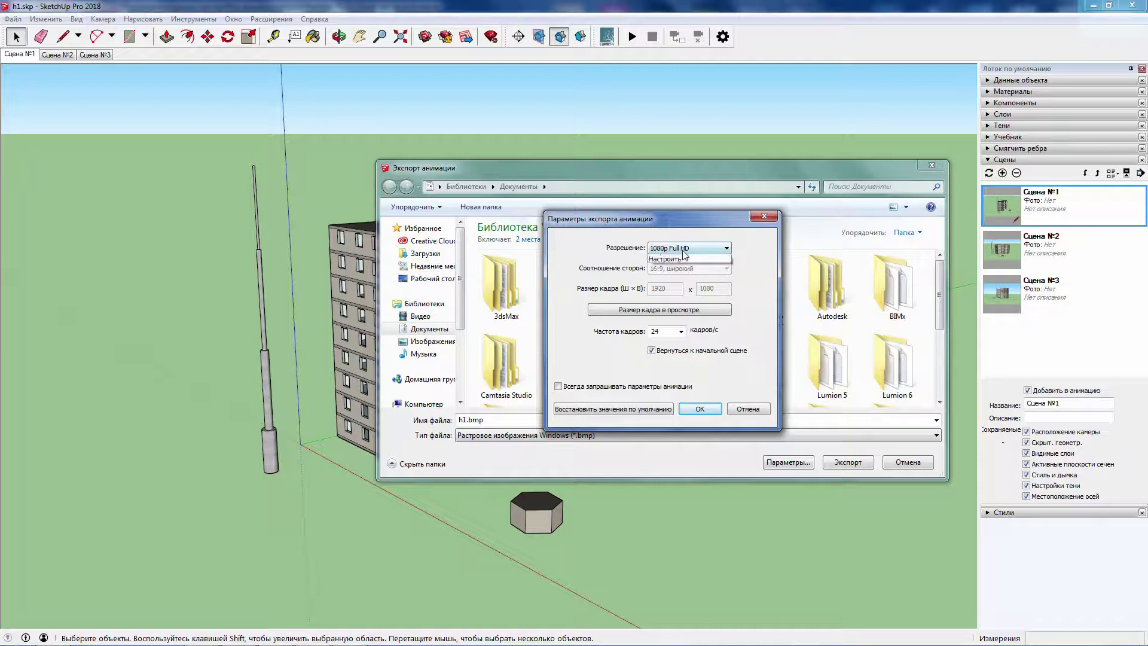
click(678, 288)
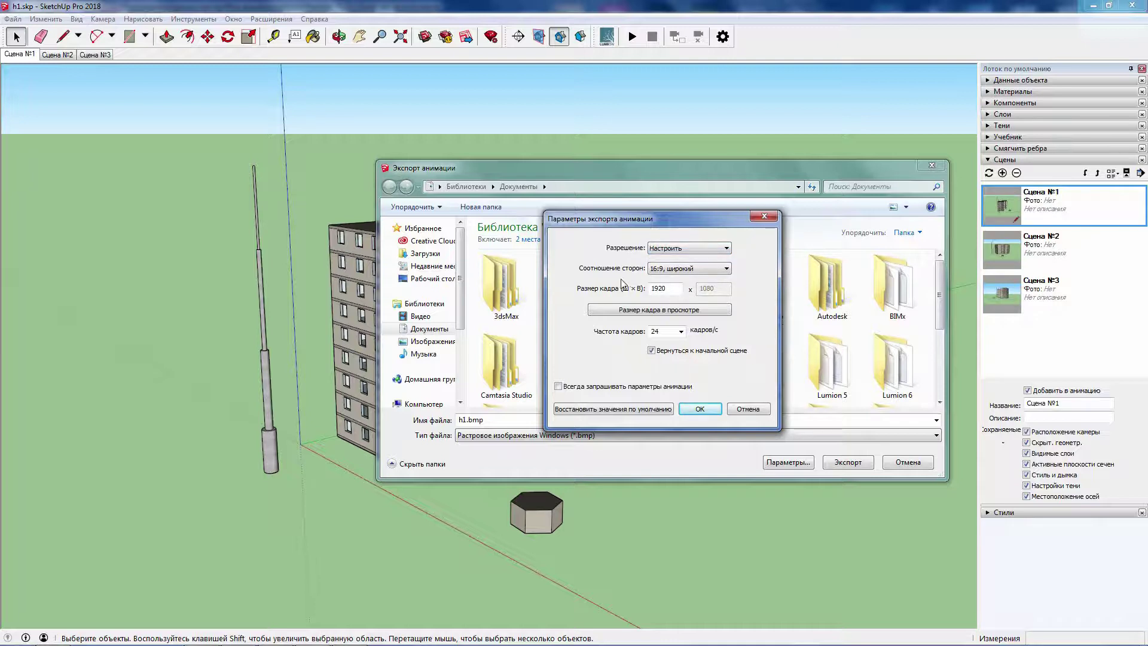
click(715, 268)
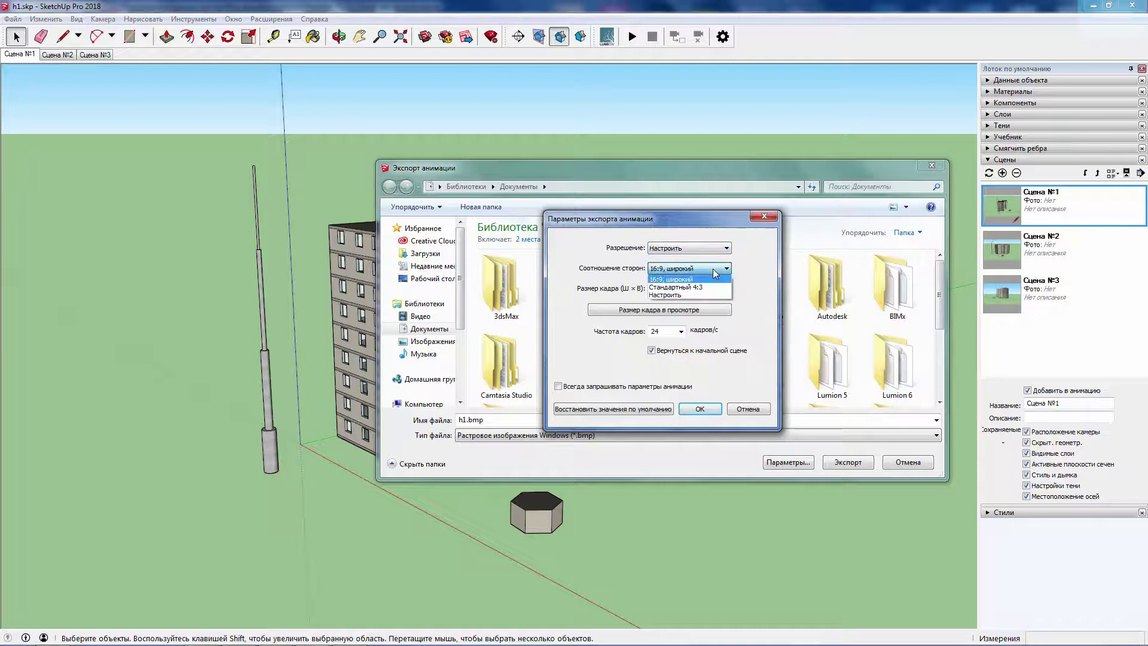
click(687, 294)
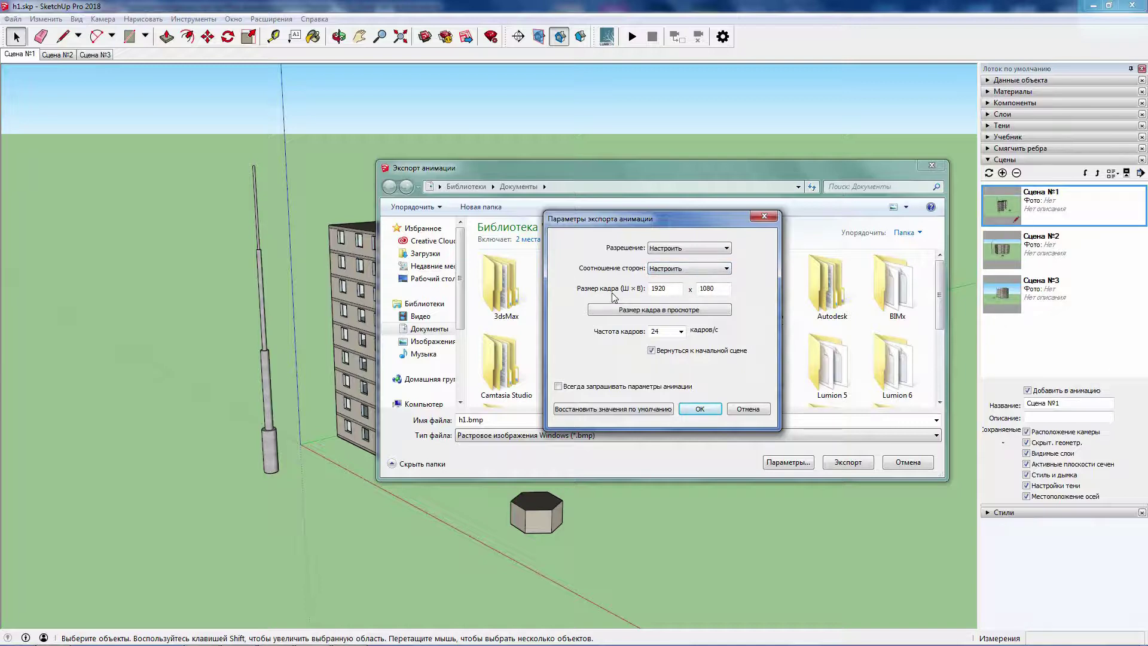
click(605, 311)
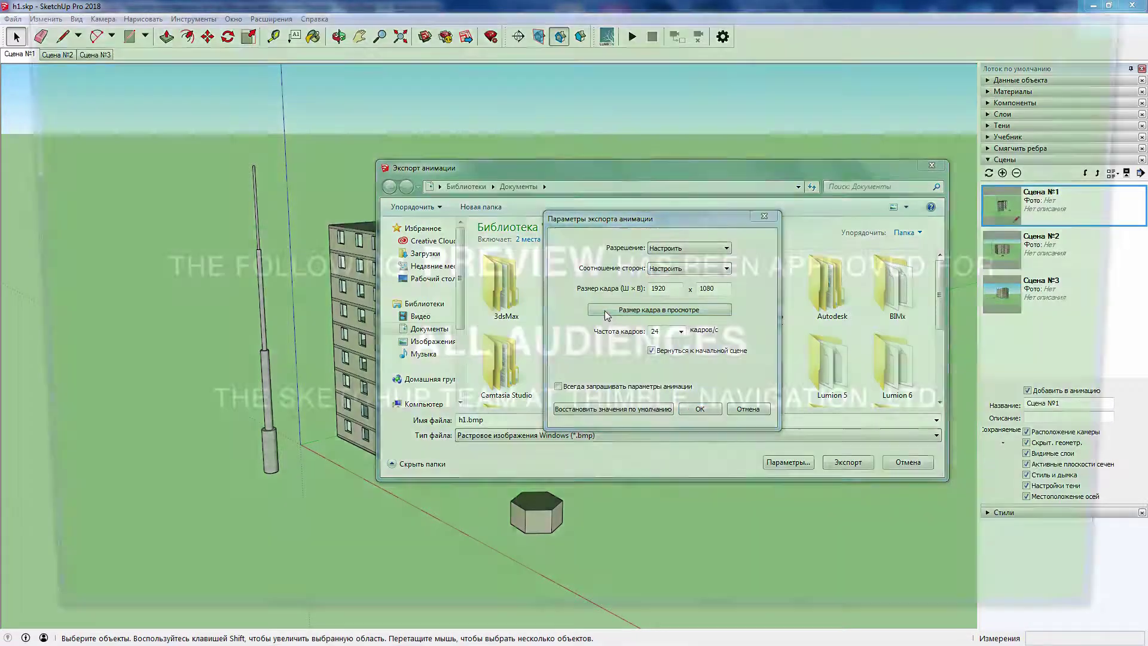
click(1134, 7)
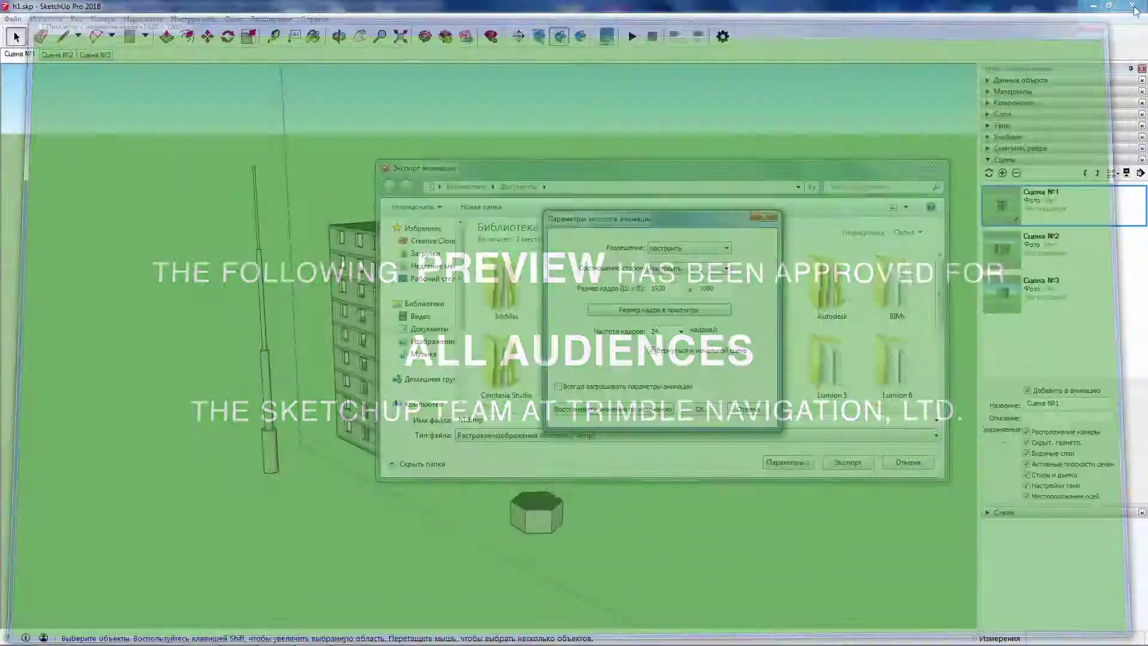
Set the frame rate to 30 and toggle the return-to-starting-scene option off and on
click(681, 331)
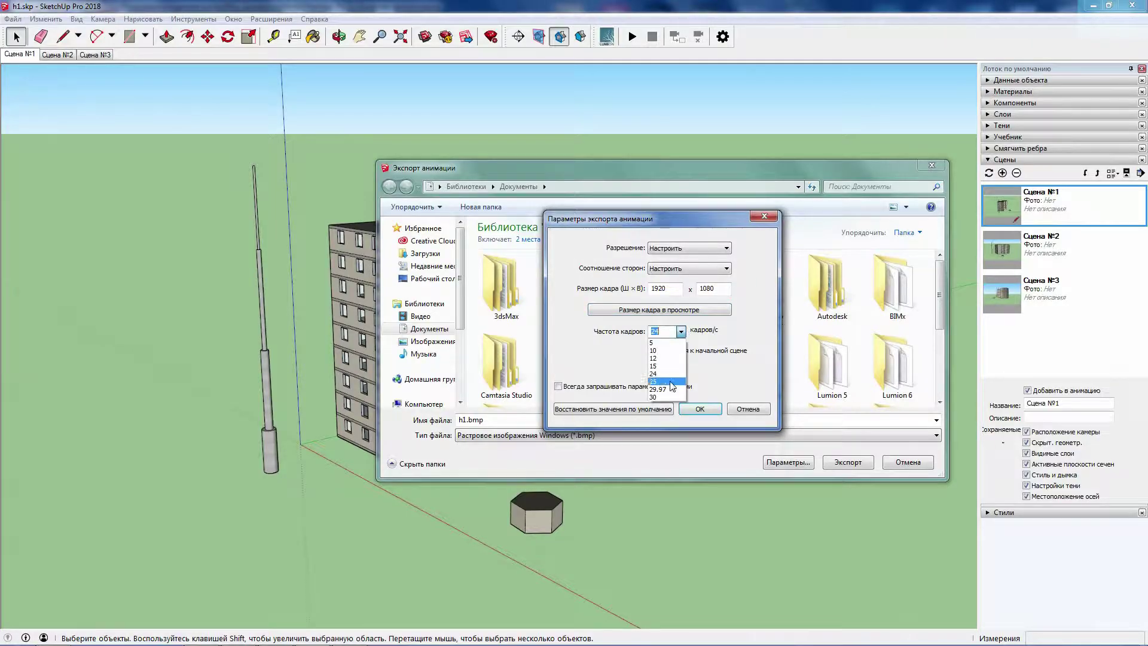
click(668, 399)
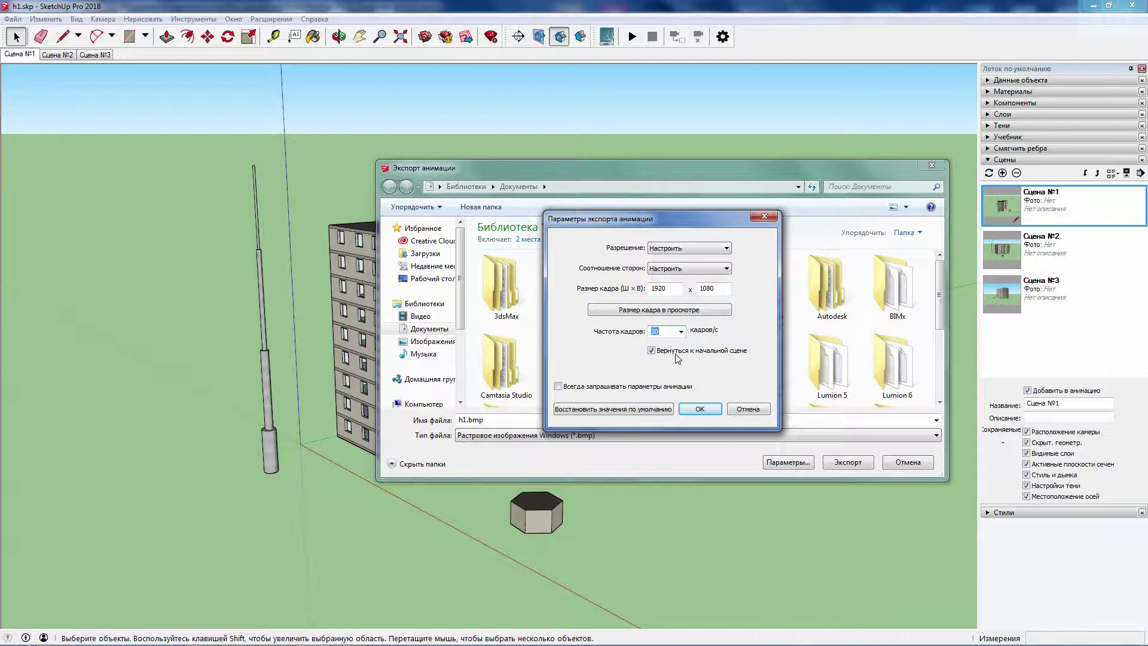
click(652, 352)
click(652, 351)
Restore default animation settings of 720p at 24 fps and close the options
click(607, 414)
click(693, 411)
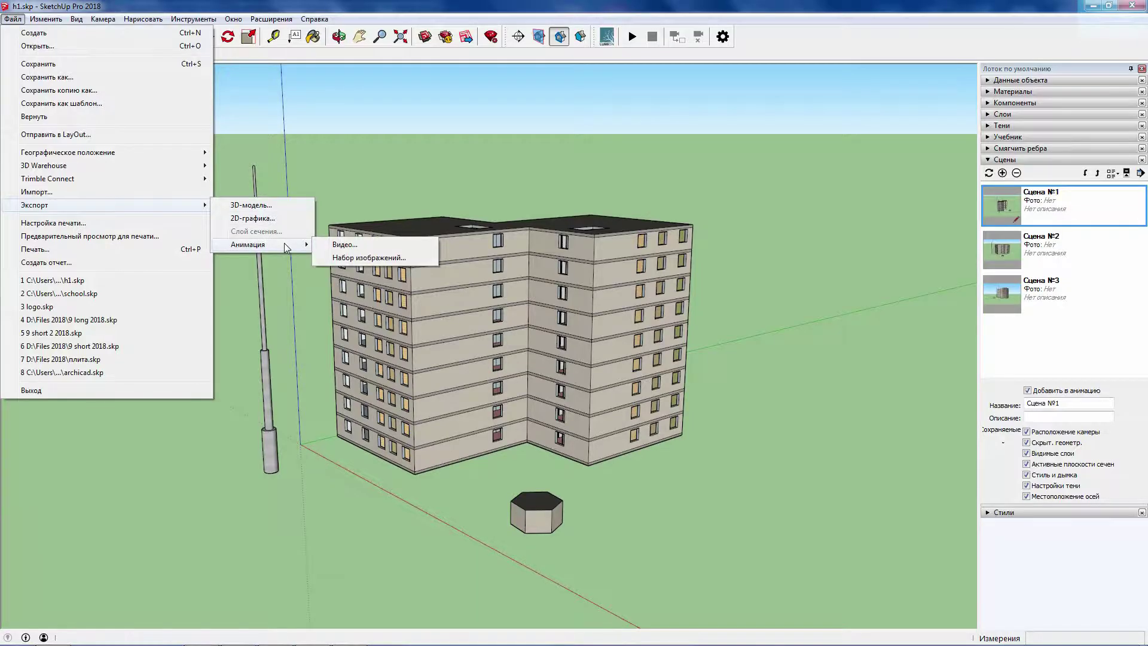
Set up the animation video export as H.264 MP4 and show its settings
click(338, 245)
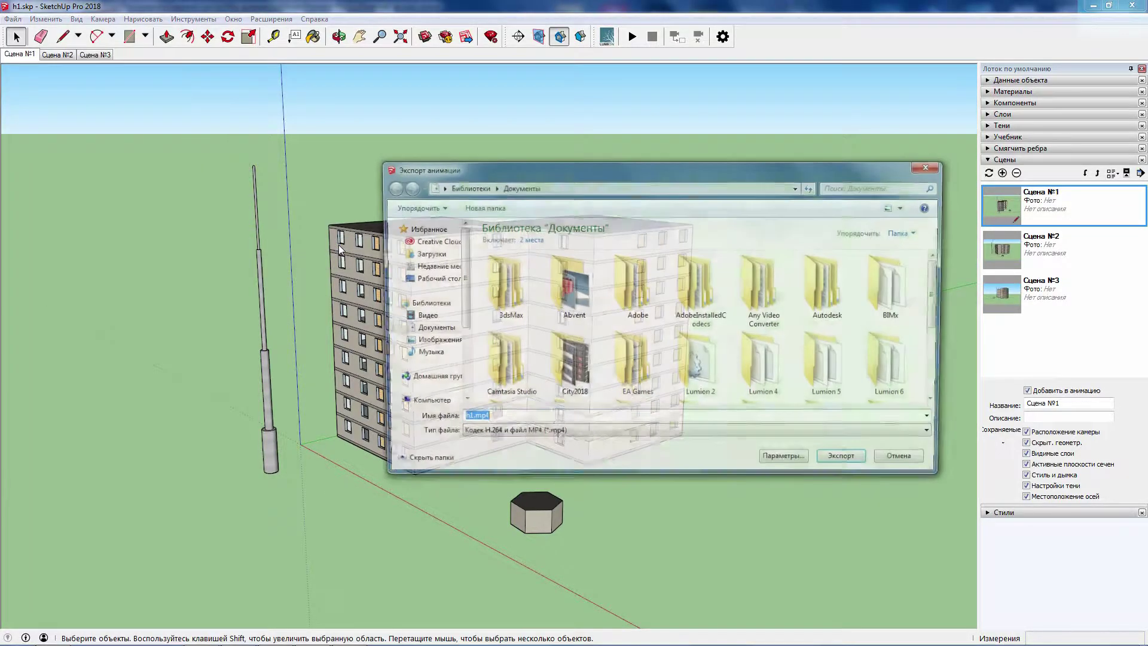
click(636, 433)
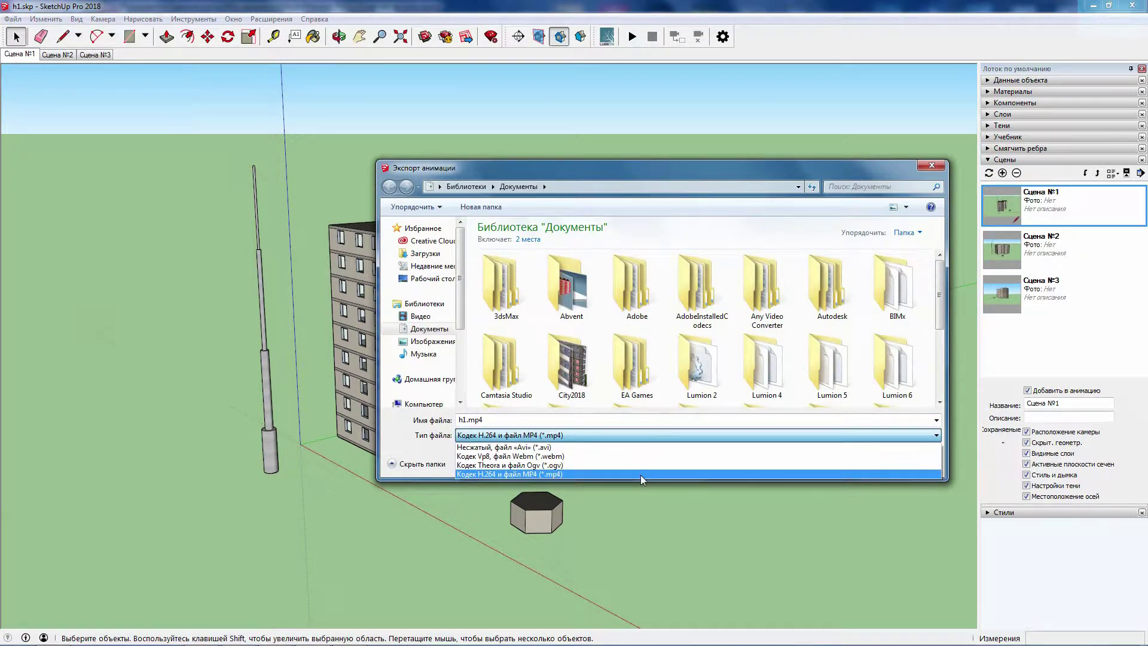
click(643, 433)
click(786, 463)
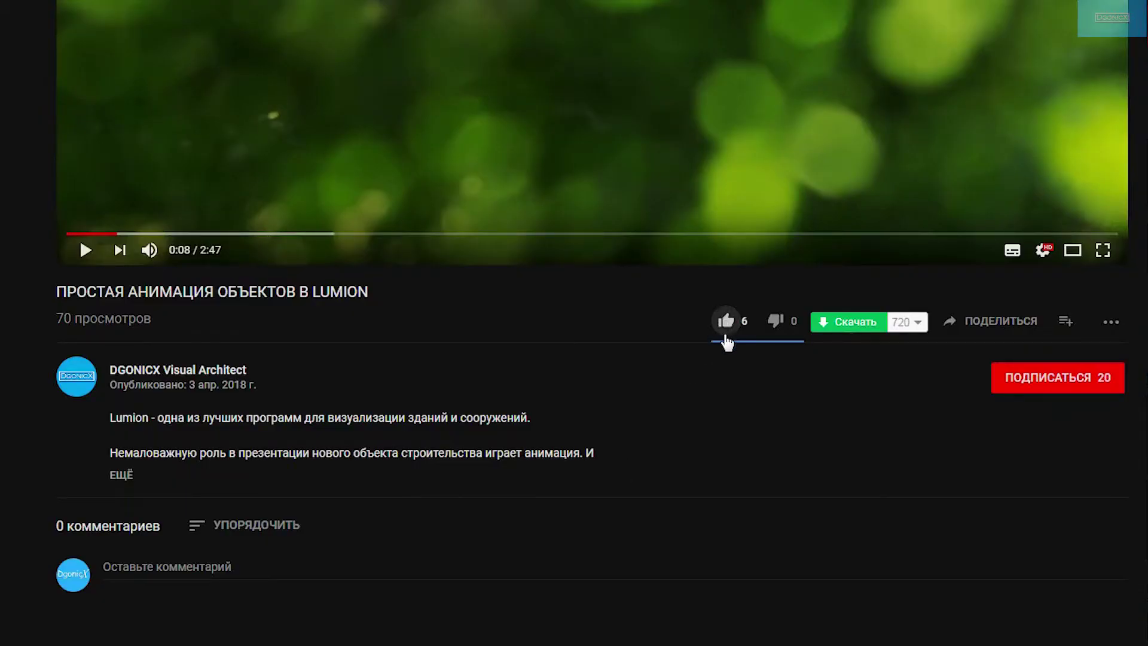
Subscribe to the YouTube channel that posted the Lumion tutorial
click(1053, 378)
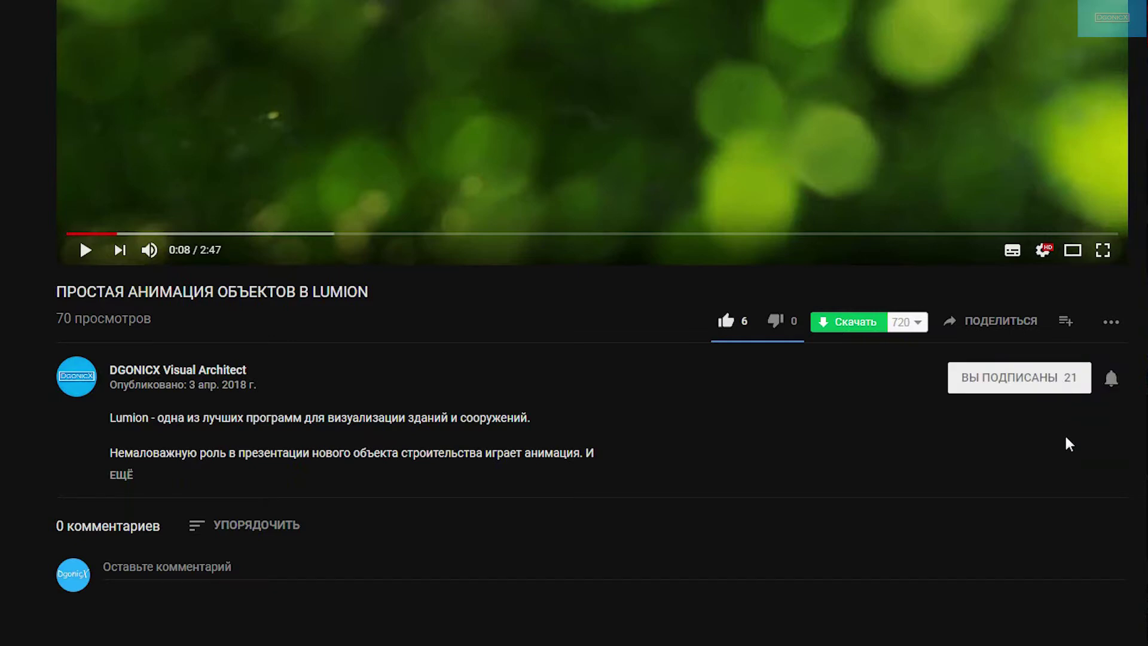